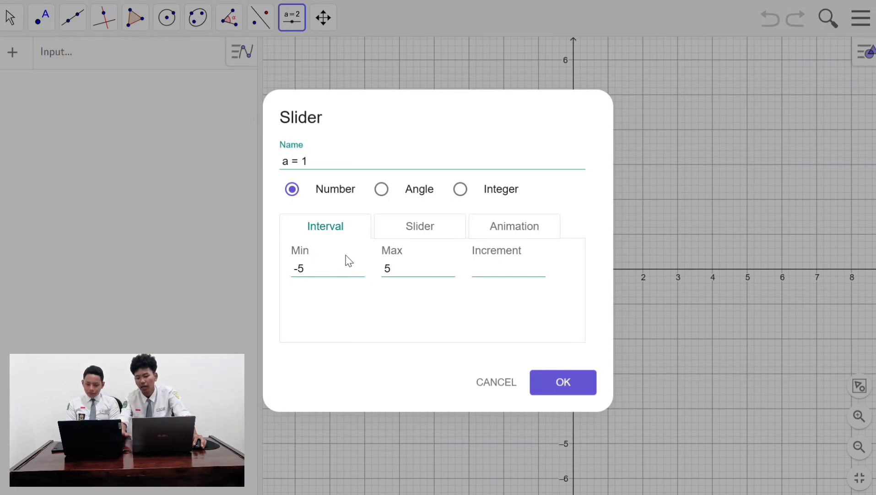
Create number slider a with a minimum of 0, a maximum of 1 and an increment of 0,1.
key(BackSpace)
key(BackSpace)
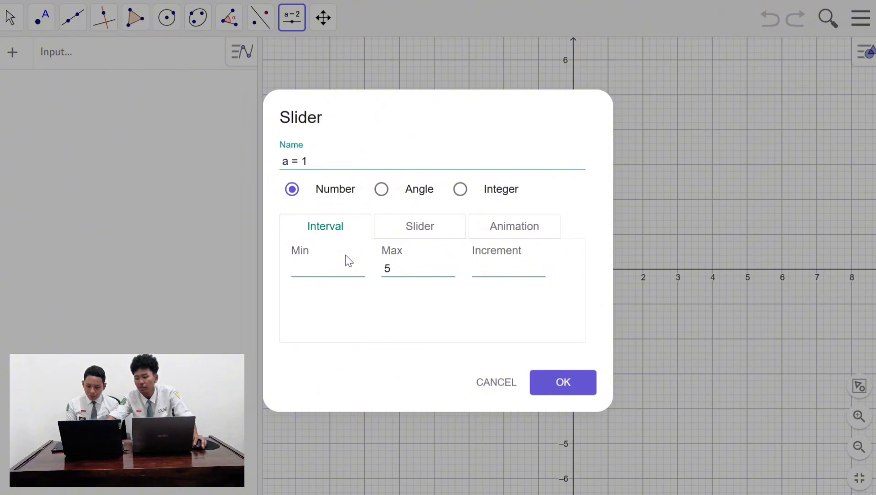
text(0)
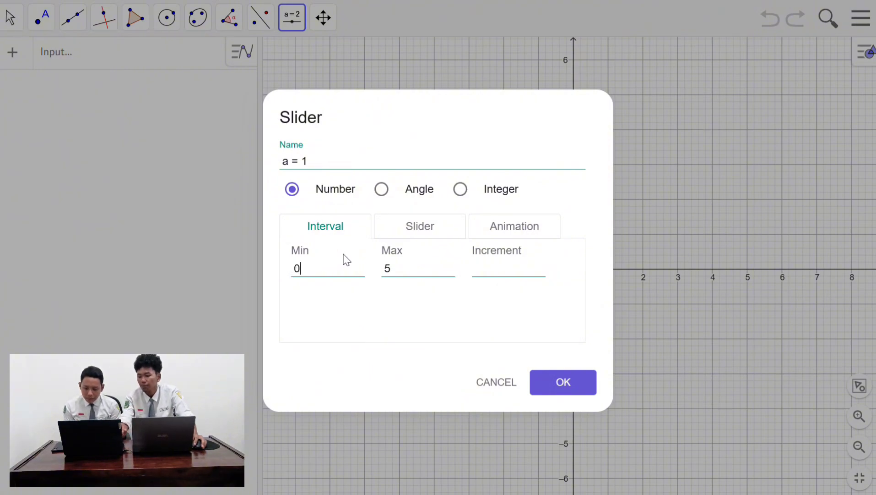
click(408, 267)
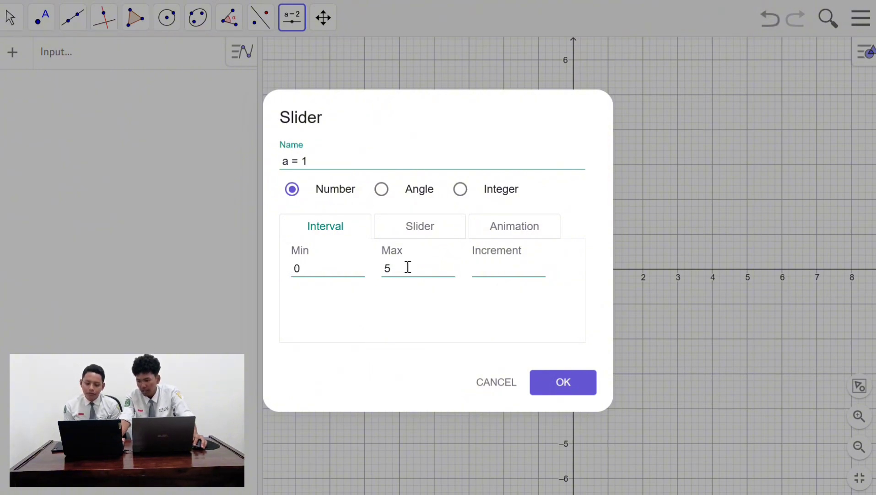
key(BackSpace)
text(1)
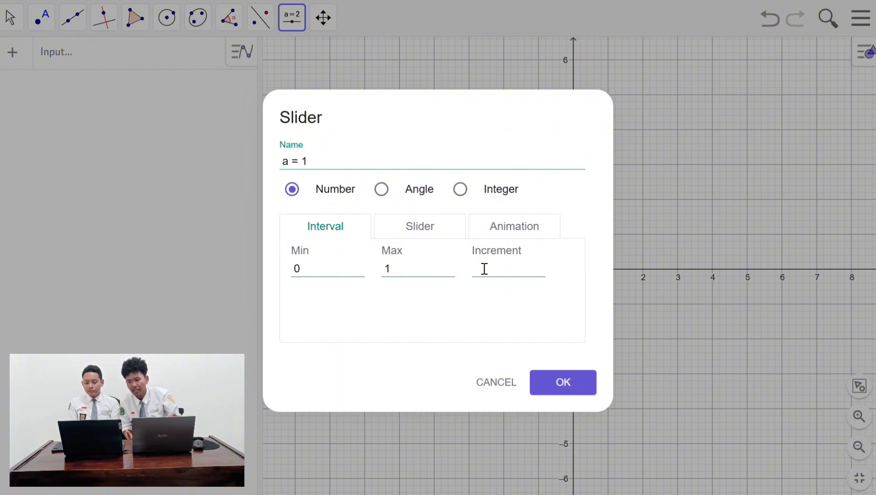
text(0)
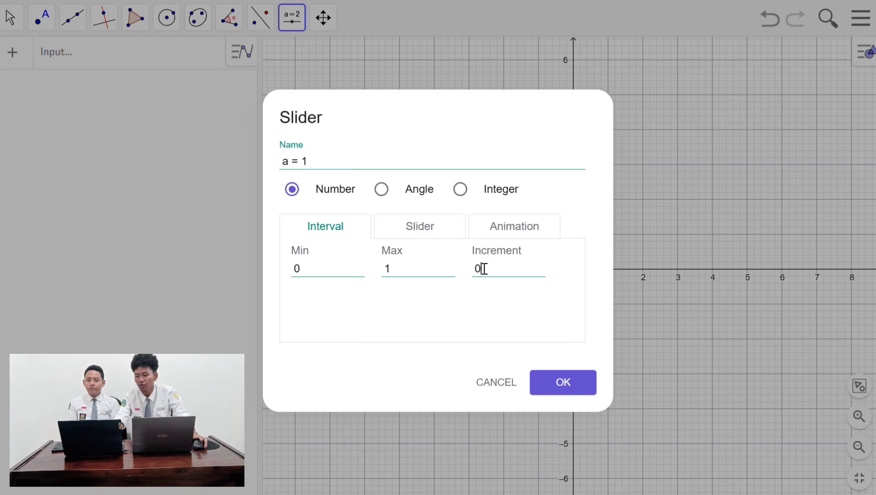
text(,1)
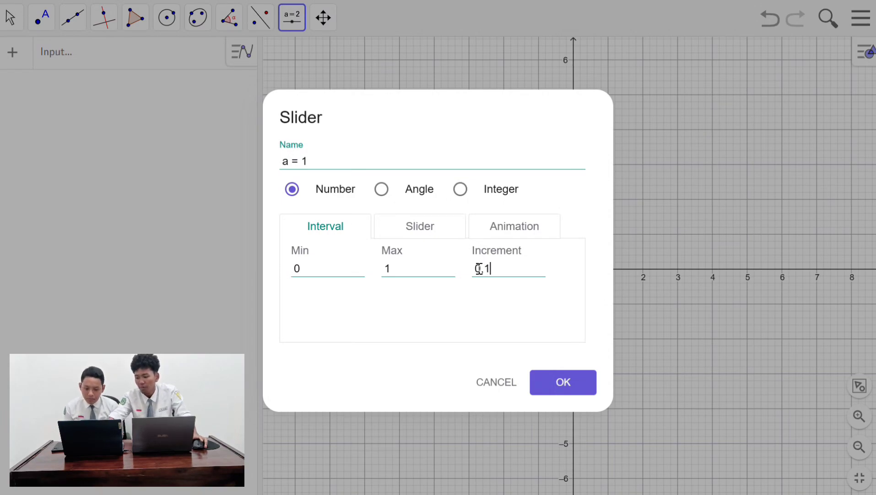
click(581, 389)
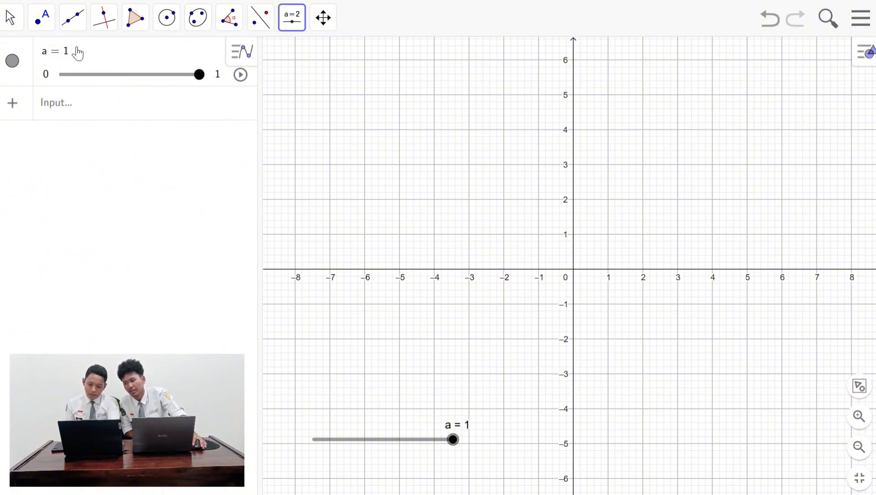
Enter the exponential function y = a^x to plot it with slider a as its base.
click(137, 115)
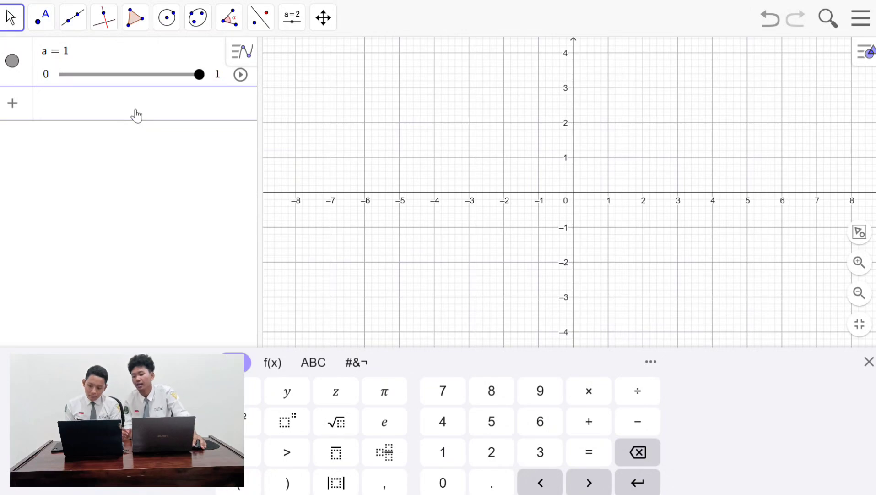
text(y = a)
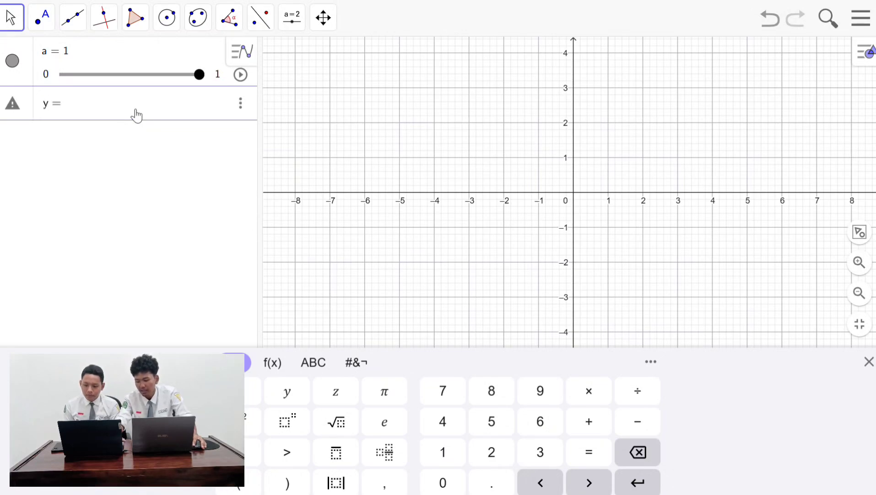
click(287, 420)
text(x)
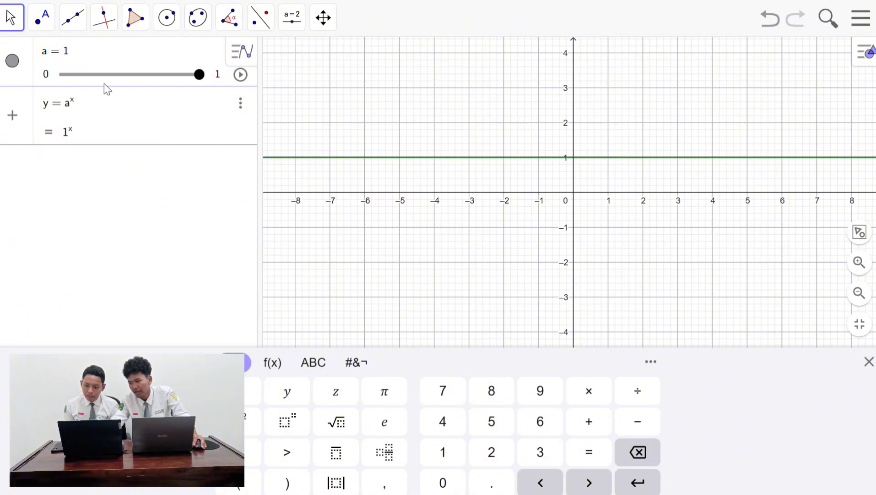
key(Return)
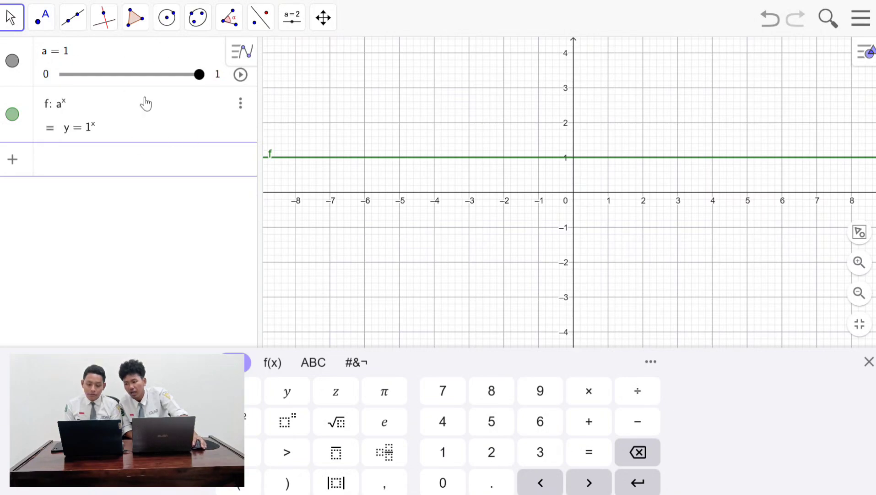
Animate slider a to watch how the curve y = a^x changes, and pause it at a = 0.
click(240, 74)
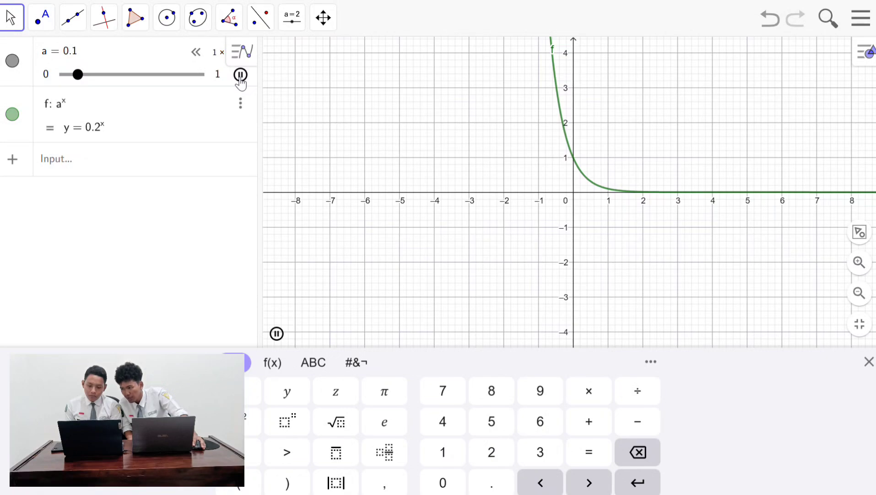
click(240, 75)
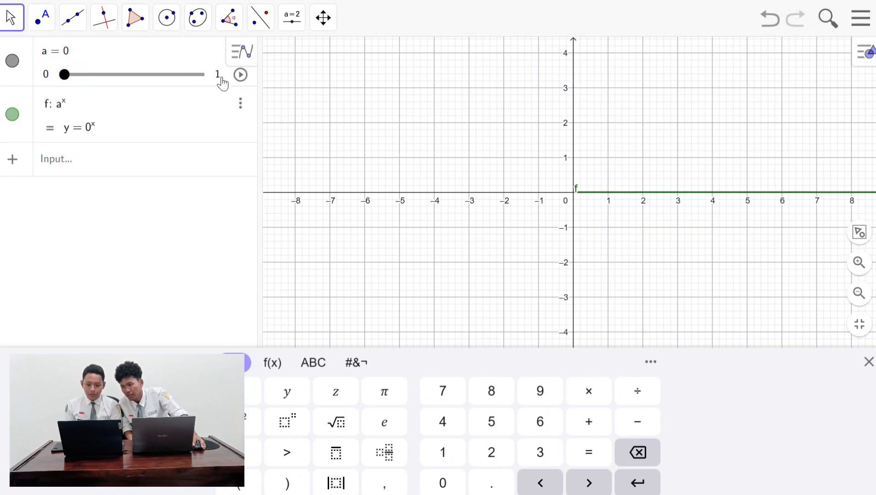
click(106, 158)
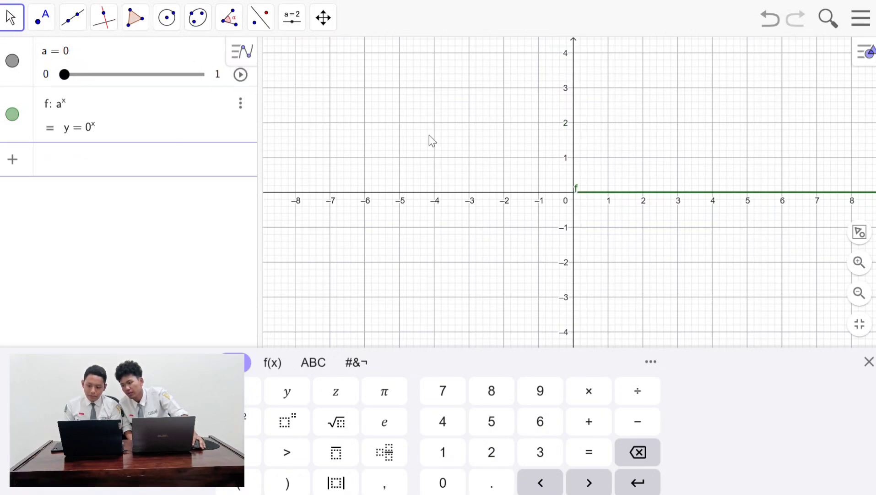
Create number slider b just below slider a, with a minimum of 1, a maximum of 2 and an increment of 0,1.
click(291, 18)
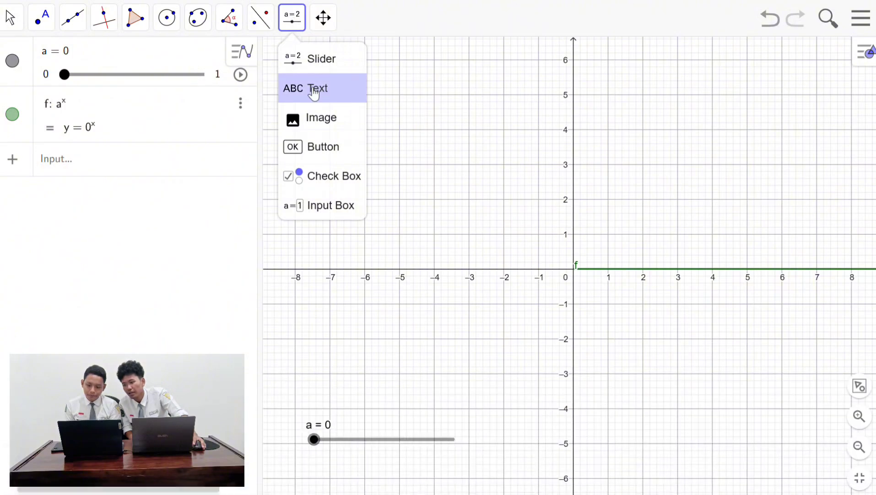
click(312, 69)
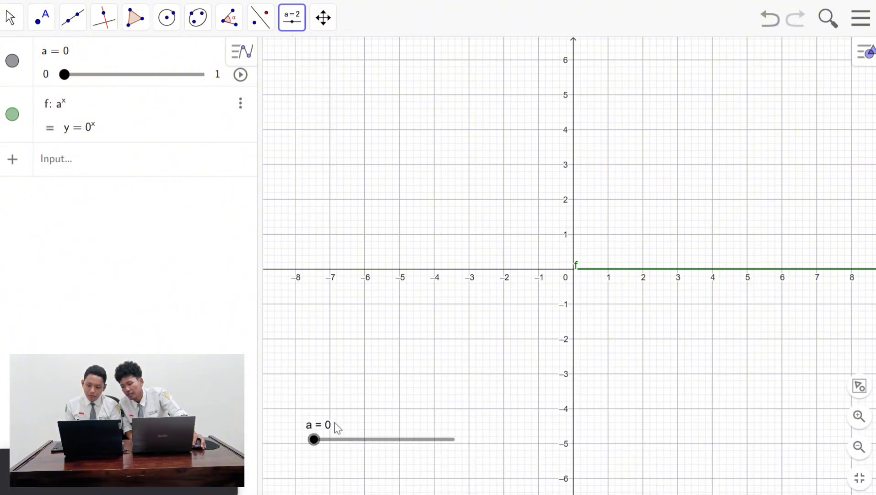
click(309, 458)
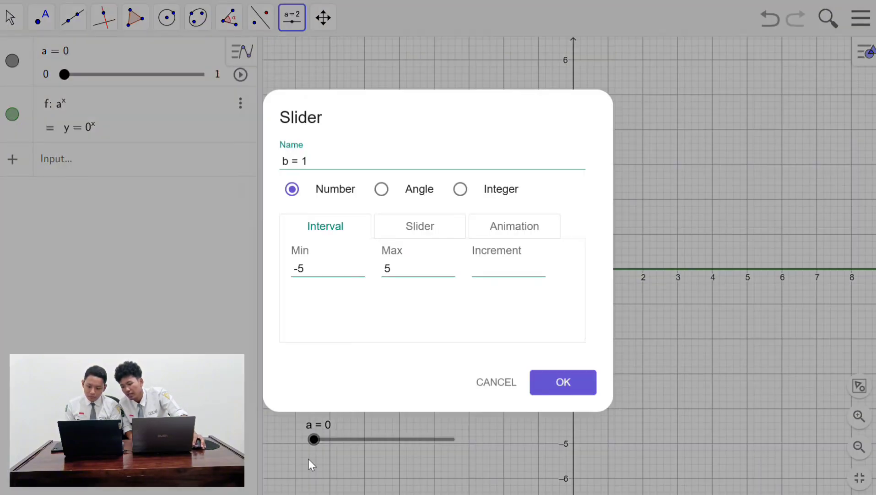
click(364, 264)
key(BackSpace)
key(BackSpace)
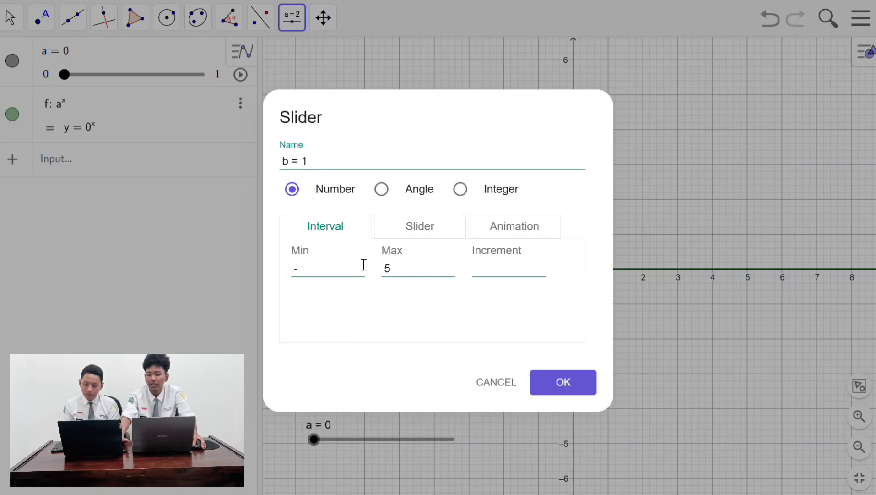
key(BackSpace)
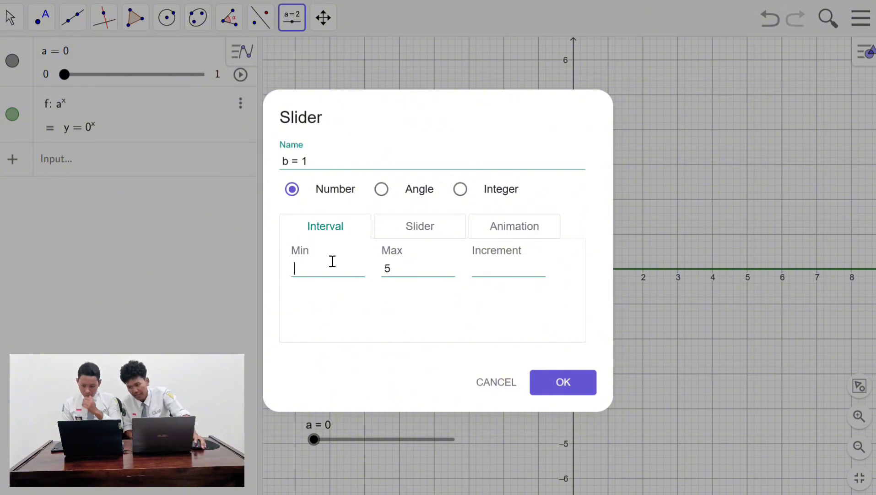
text(1)
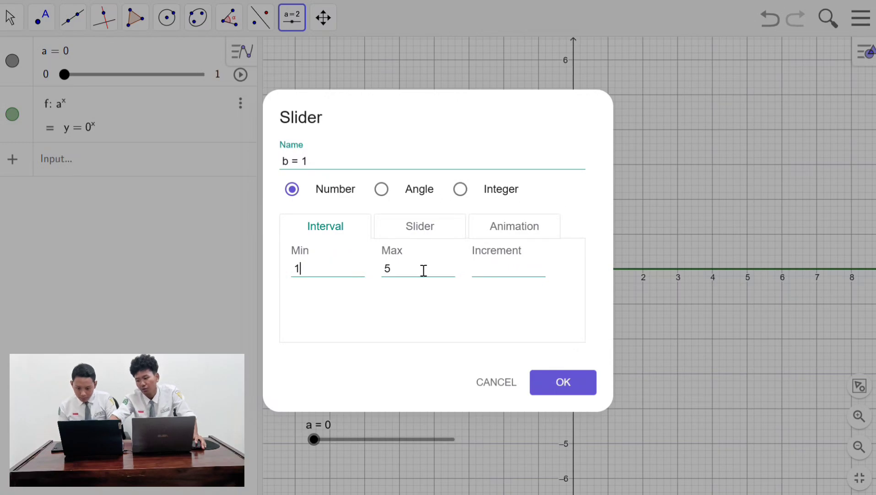
click(402, 265)
key(BackSpace)
text(2)
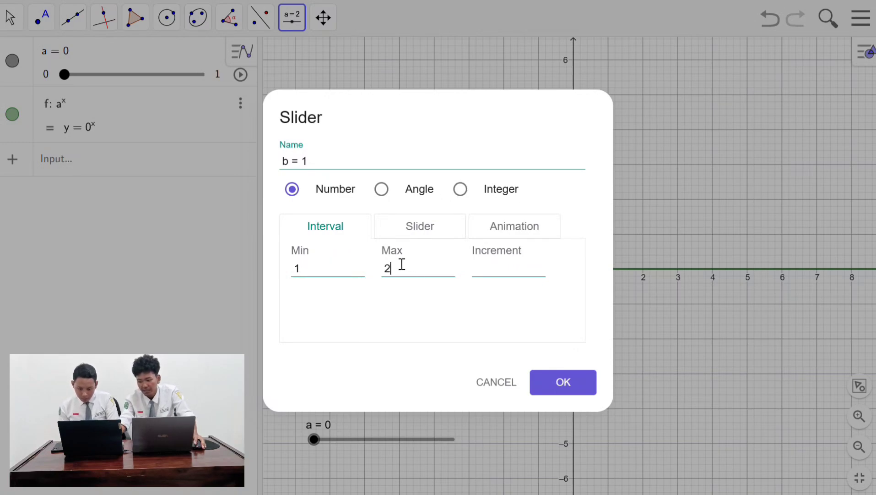
click(488, 265)
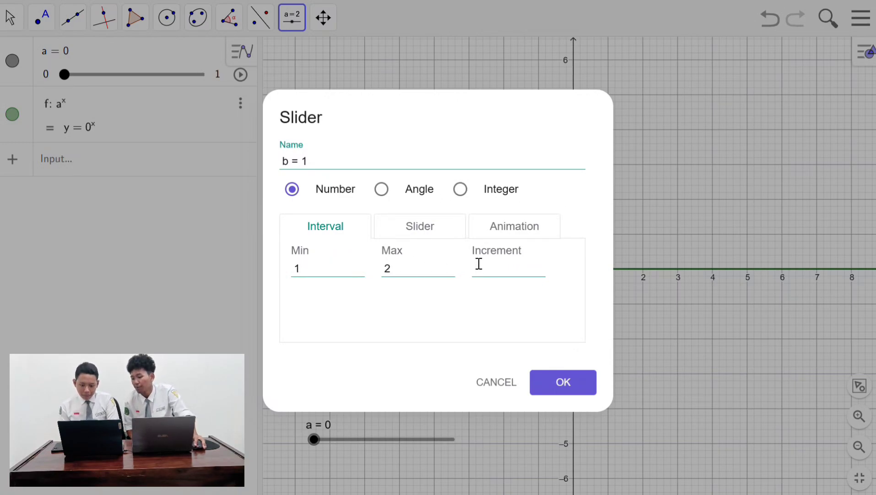
text(0,1)
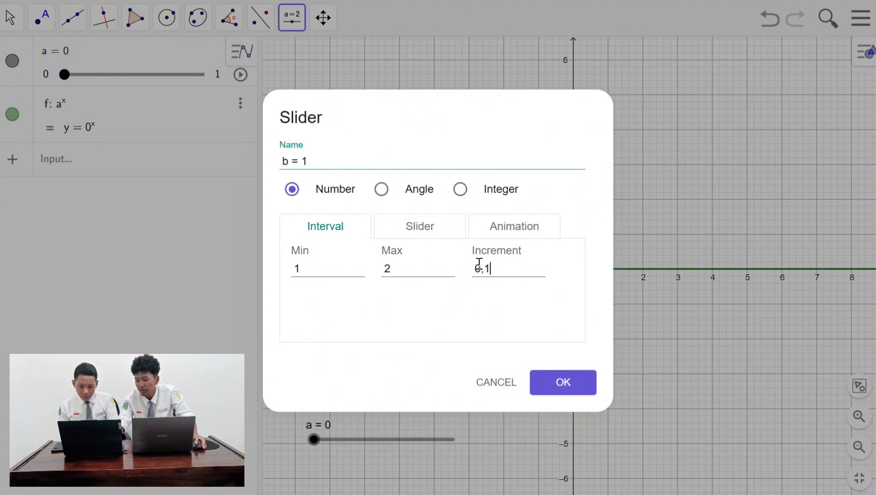
click(560, 385)
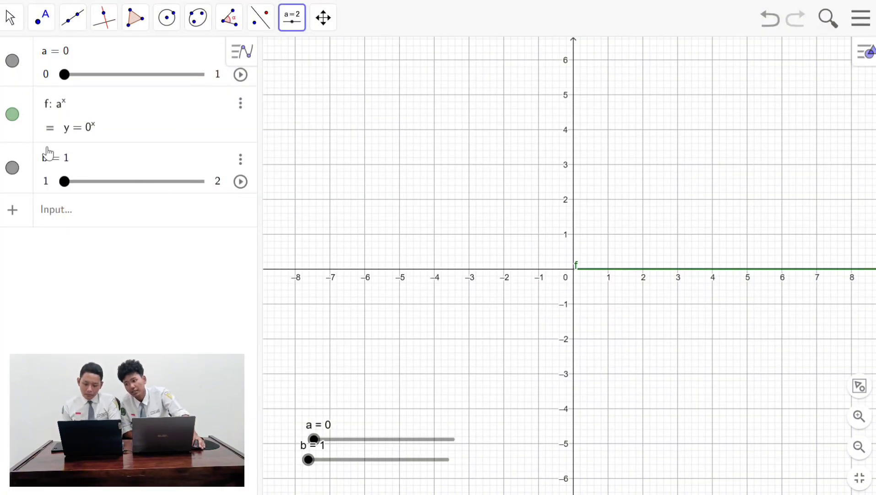
Enter the exponential function y = b^x to plot it with slider b as its base.
click(119, 218)
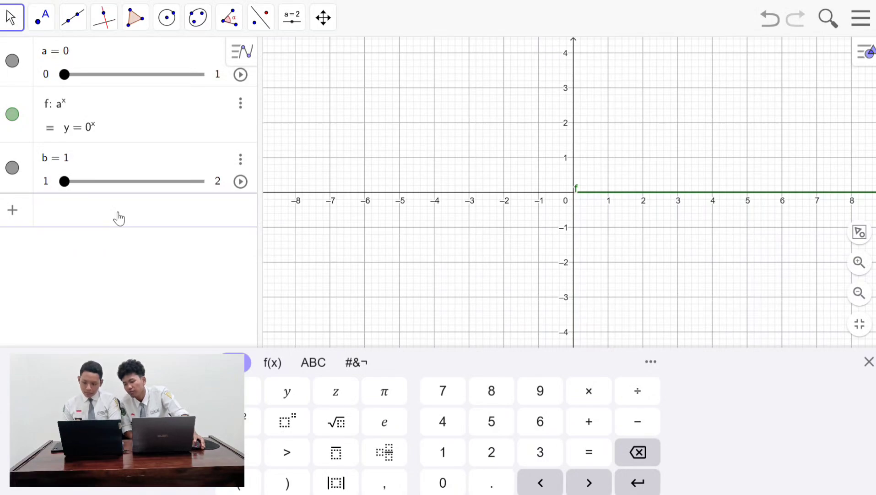
text(y=)
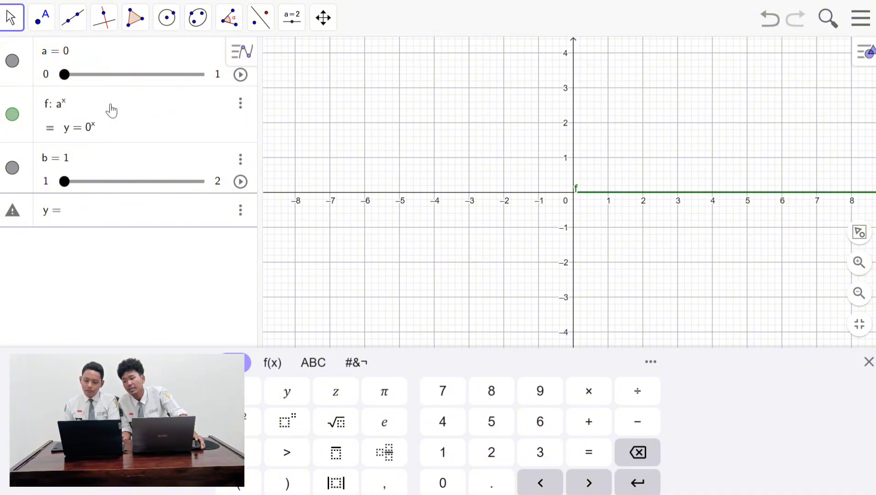
text(b)
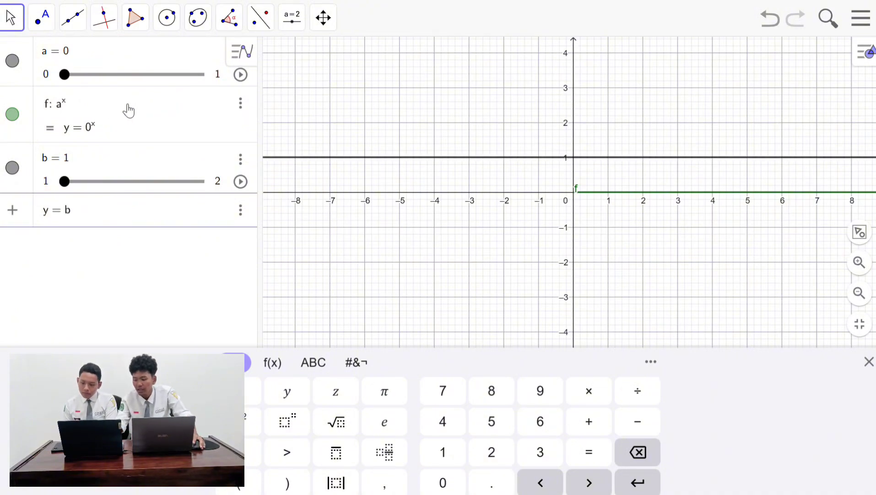
click(289, 420)
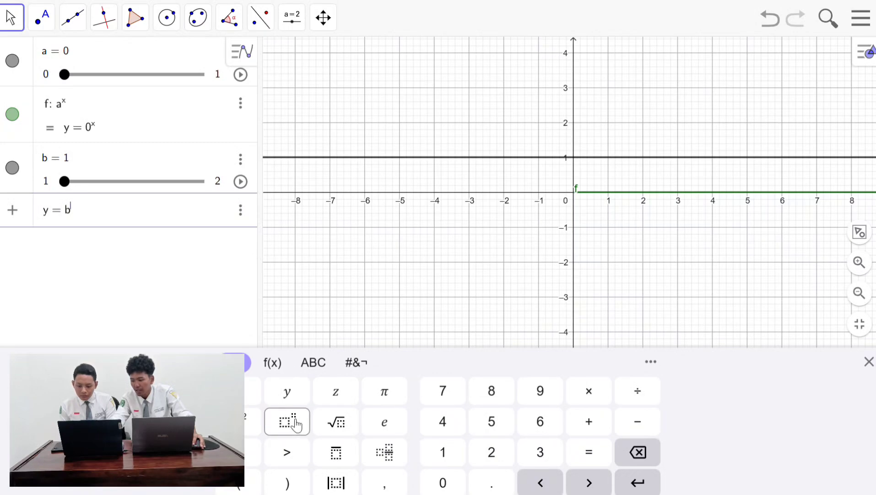
text(x)
key(Return)
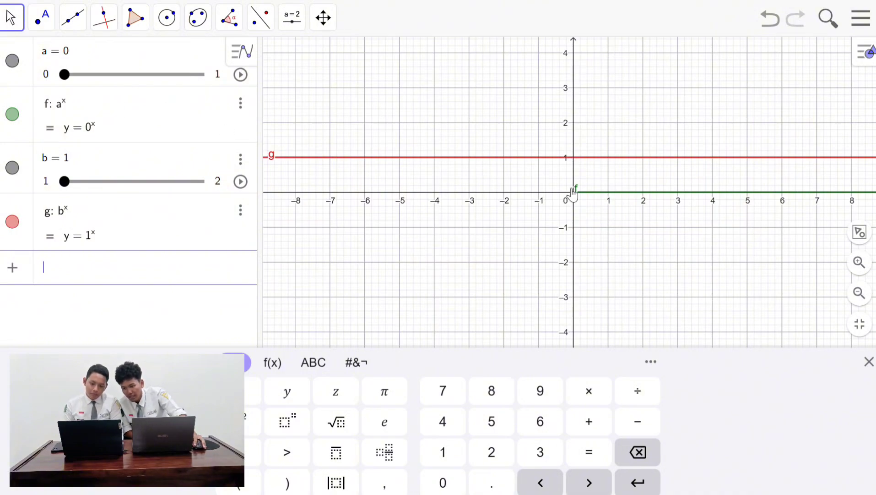
Close the on-screen keyboard and animate slider b to watch the curve y = b^x, pausing it at b = 1.
click(870, 361)
click(239, 186)
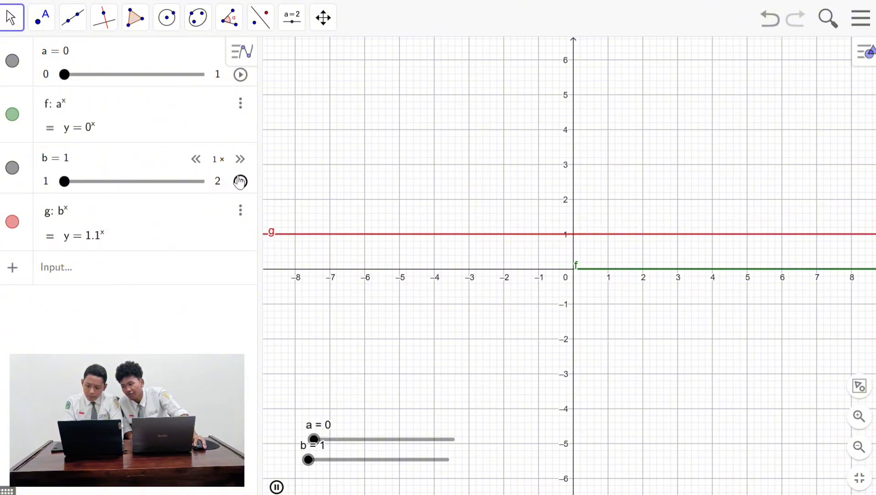
click(240, 181)
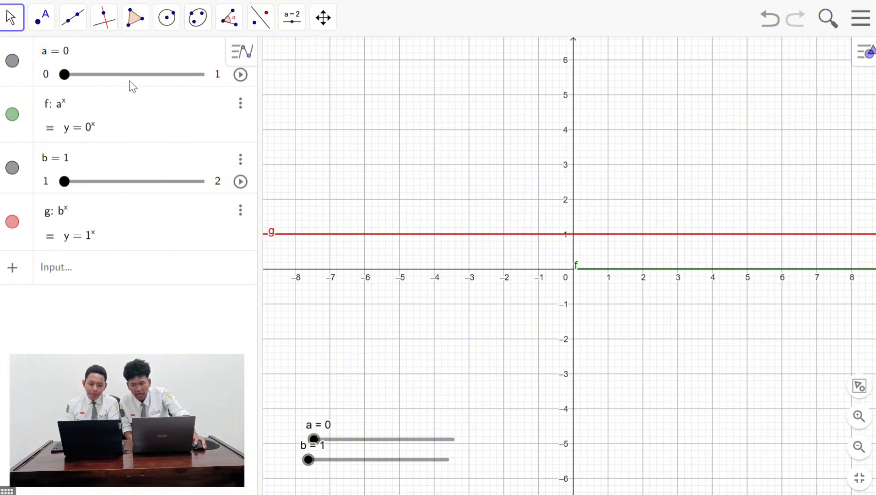
Animate slider a and pause it at a = 0.5, and animate slider b and pause it at b = 1.3.
click(239, 75)
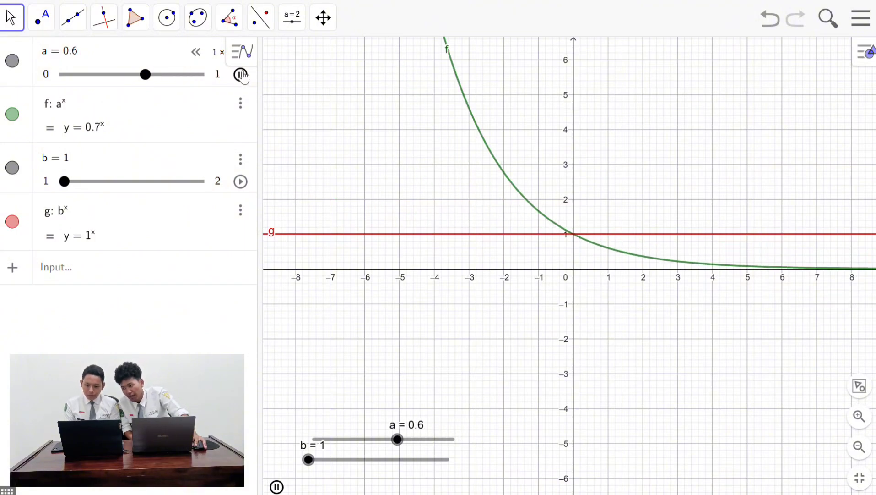
click(241, 74)
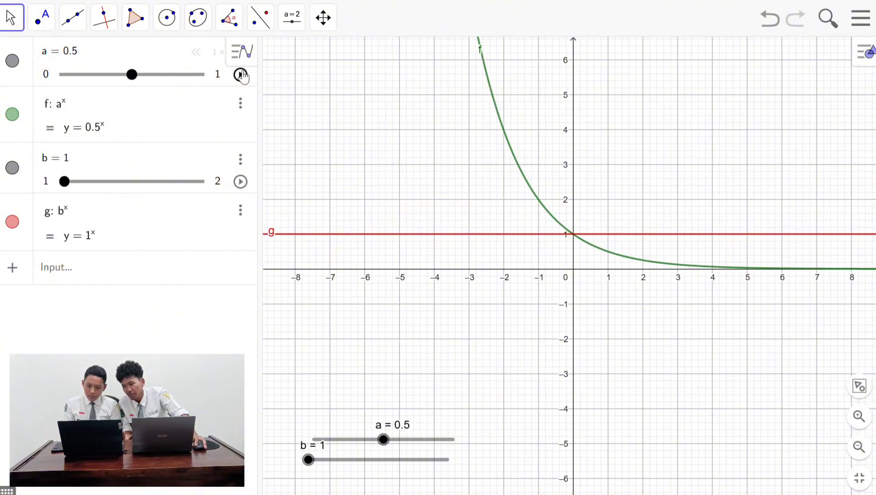
click(241, 182)
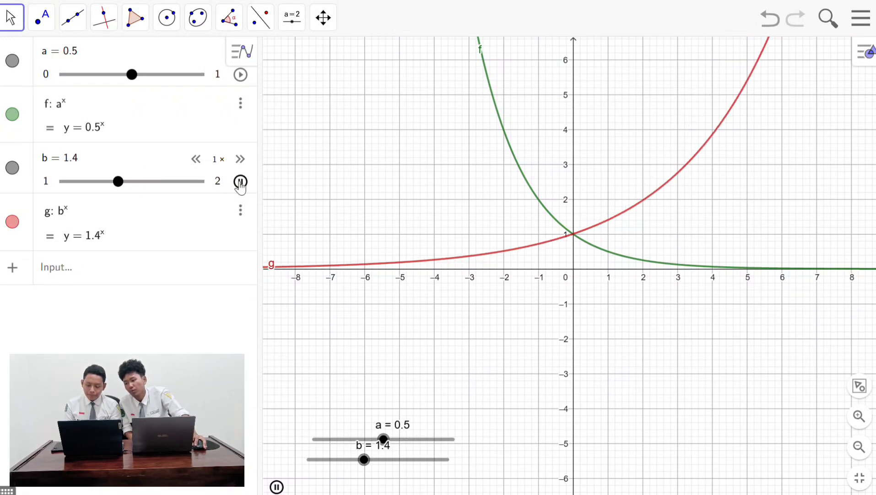
click(240, 183)
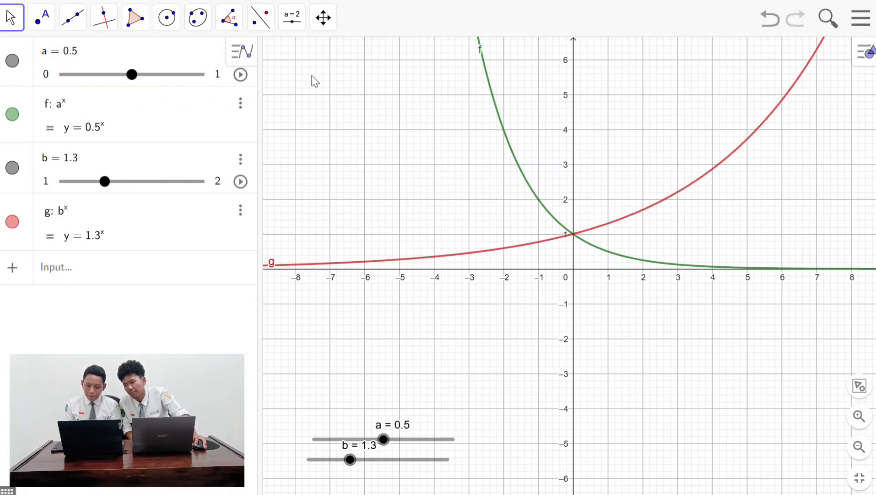
Animate sliders a and b together to compare both exponential curves, pausing them at a = 0.6 and b = 1.4.
click(239, 75)
click(246, 183)
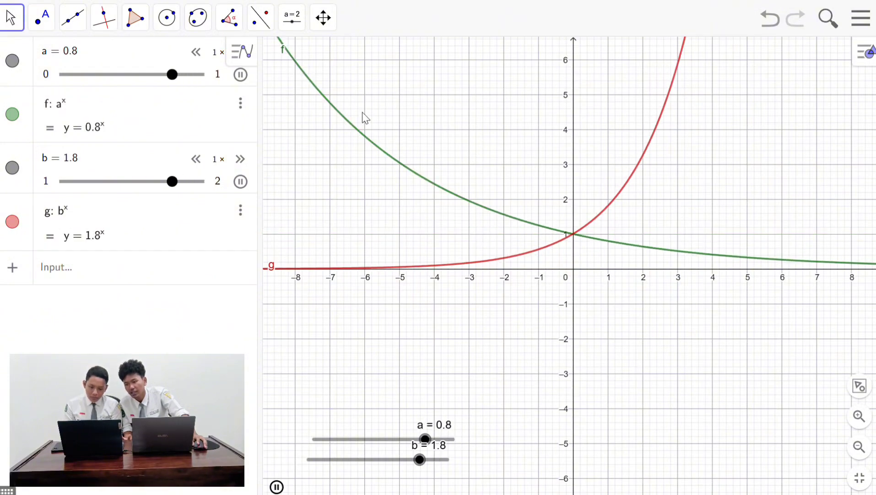
click(241, 74)
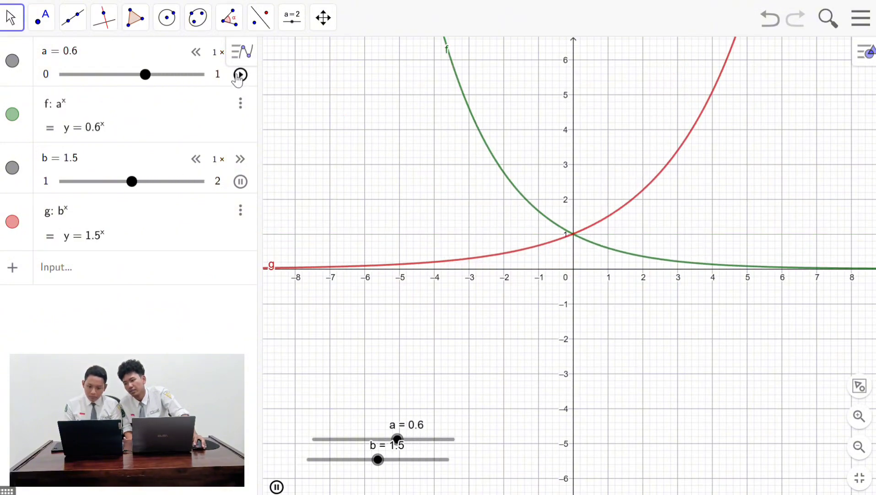
click(241, 182)
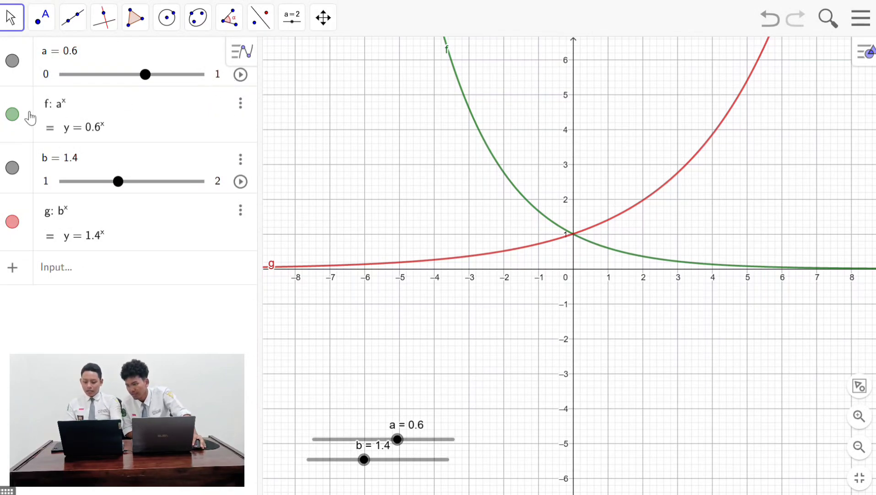
Hide the exponential curves f and g, and enter y = log(a, x) to plot the logarithmic function with slider a as its base.
click(12, 114)
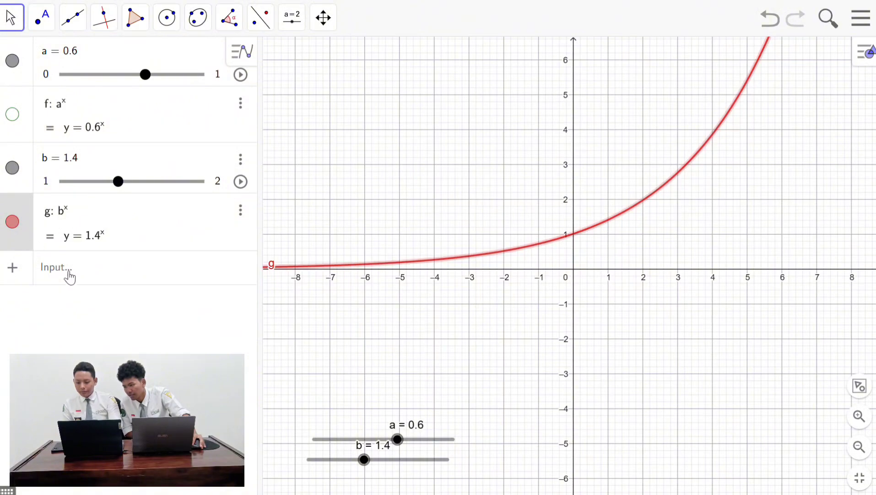
click(14, 221)
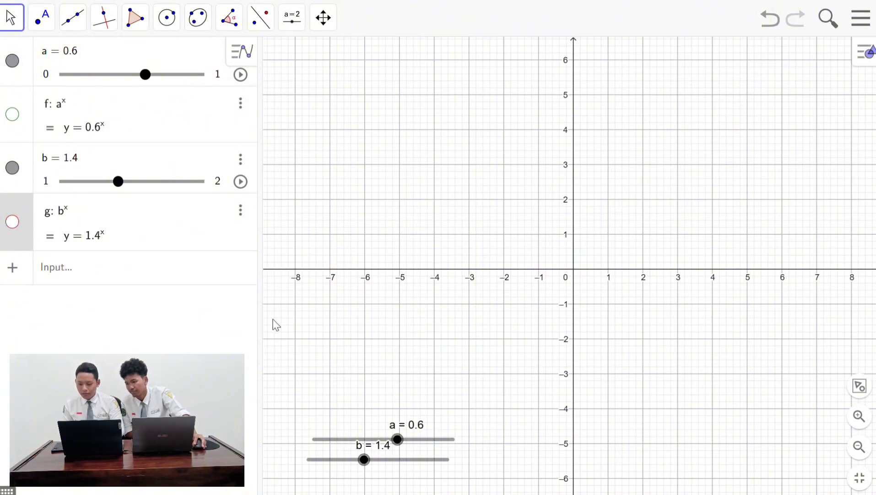
click(169, 281)
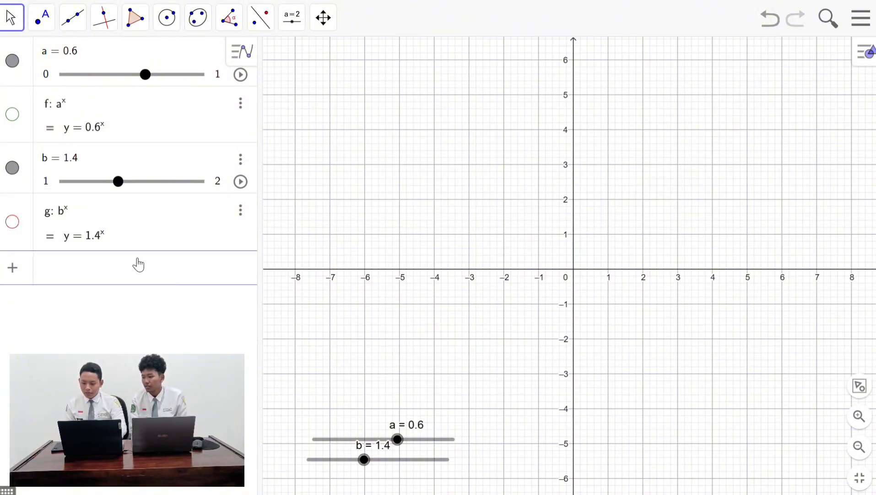
text(y )
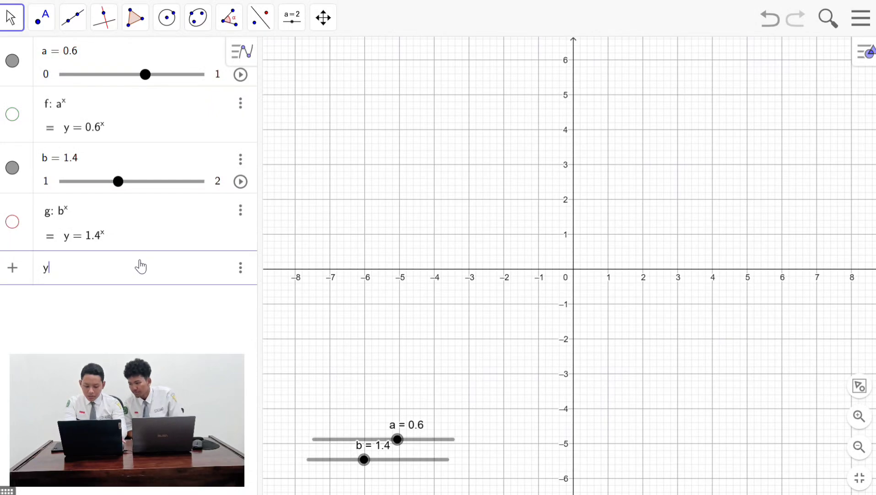
text(=)
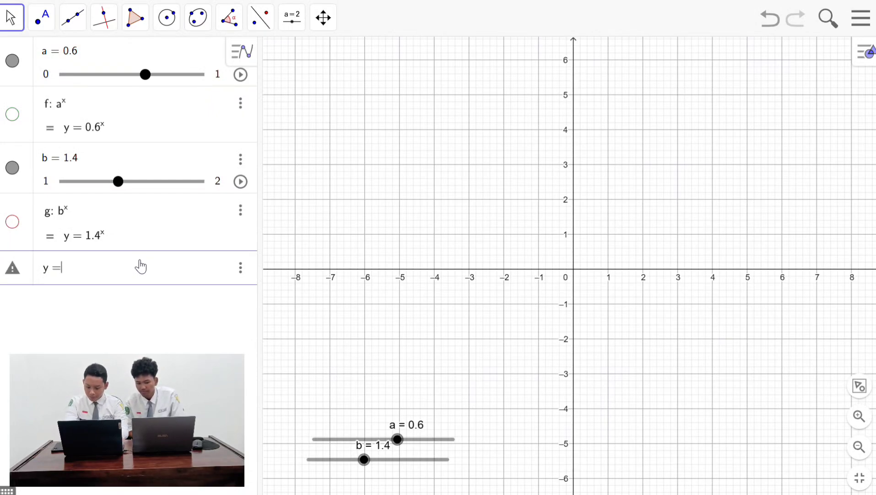
click(7, 490)
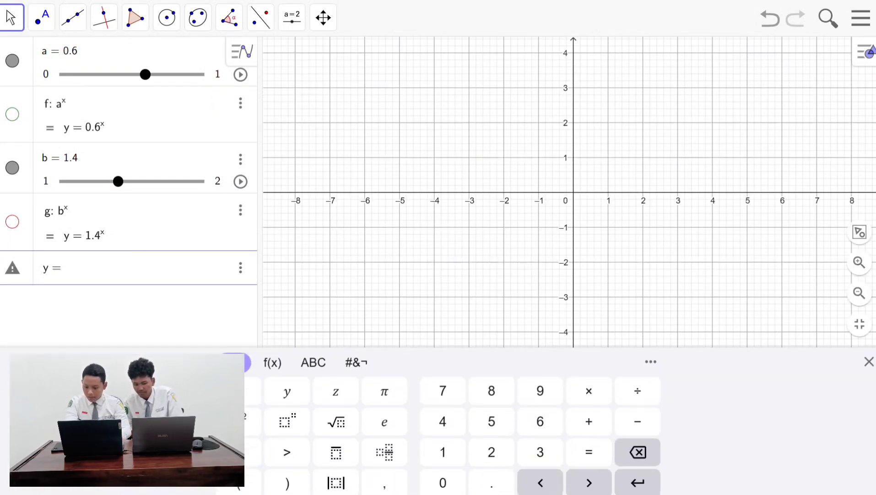
click(313, 362)
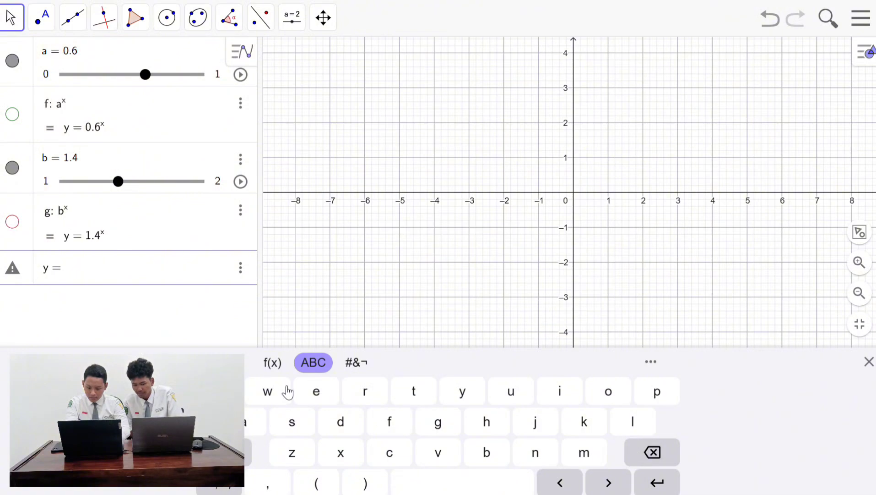
click(272, 362)
click(417, 453)
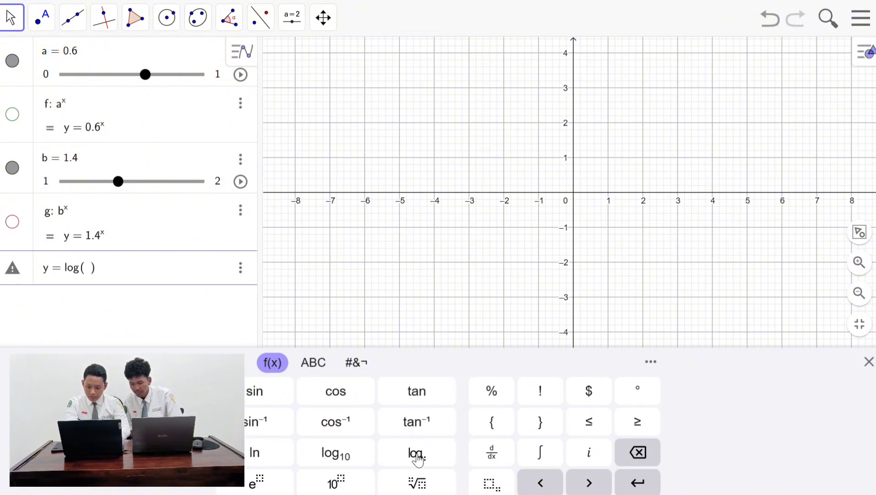
click(89, 273)
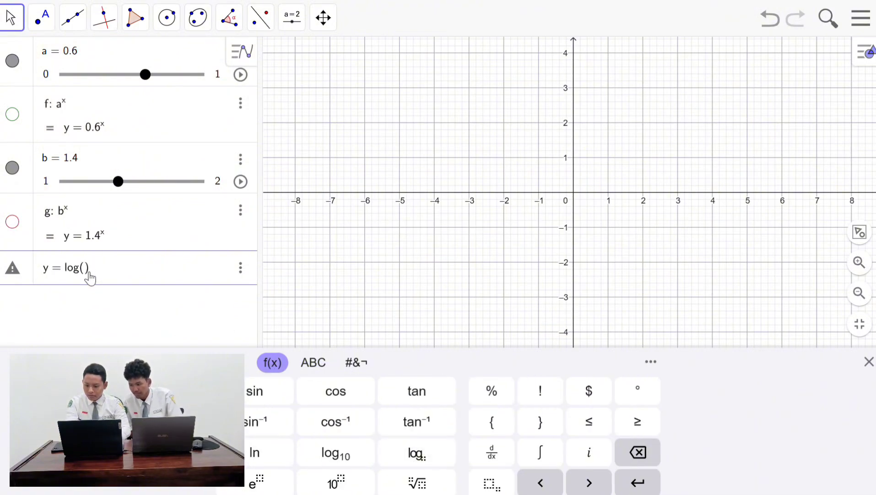
text(a)
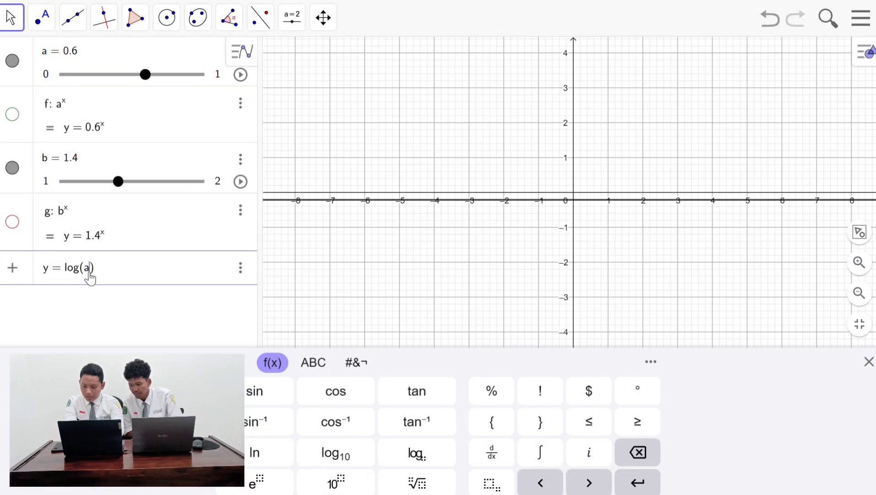
text(, )
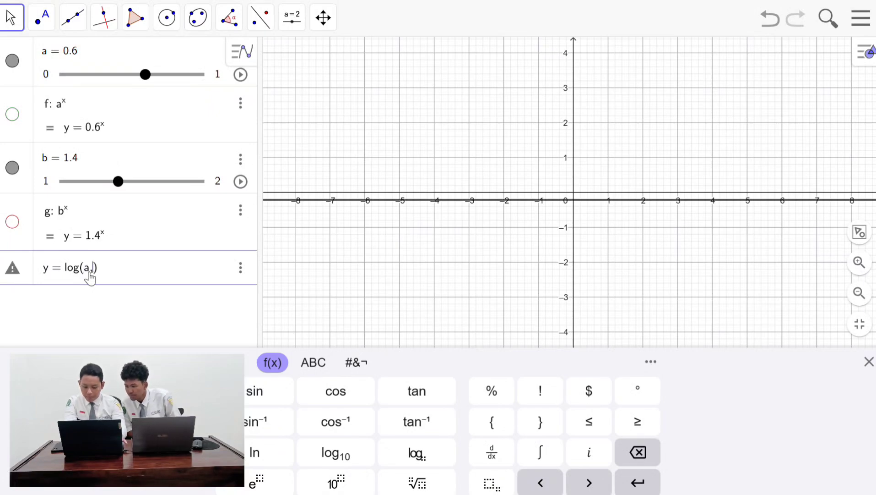
text(x)
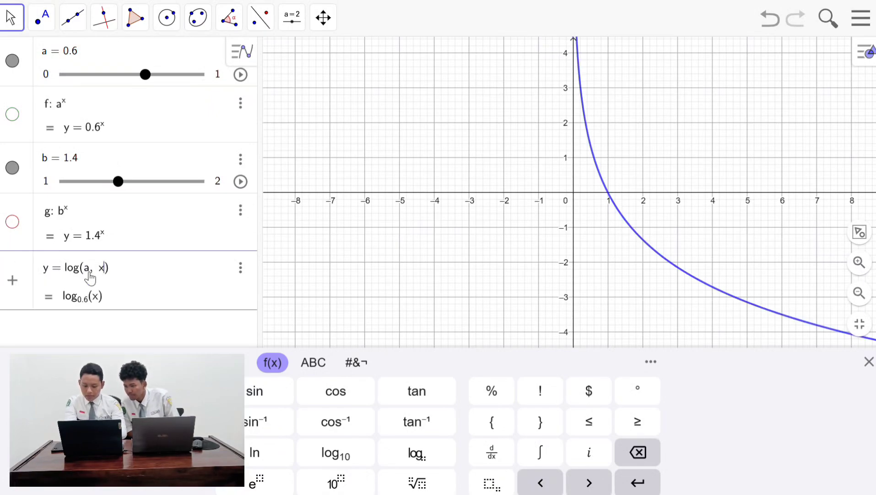
key(Return)
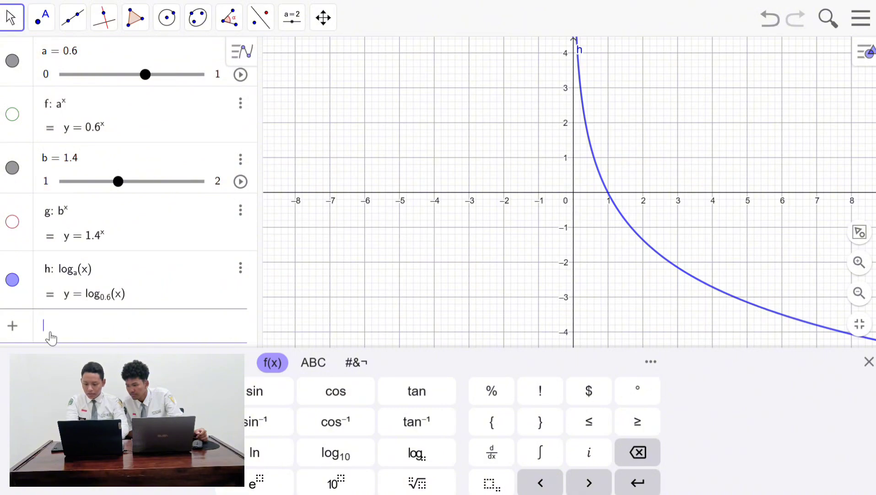
Enter y = log(b, x) to plot the second logarithmic function with slider b as its base.
text(y =)
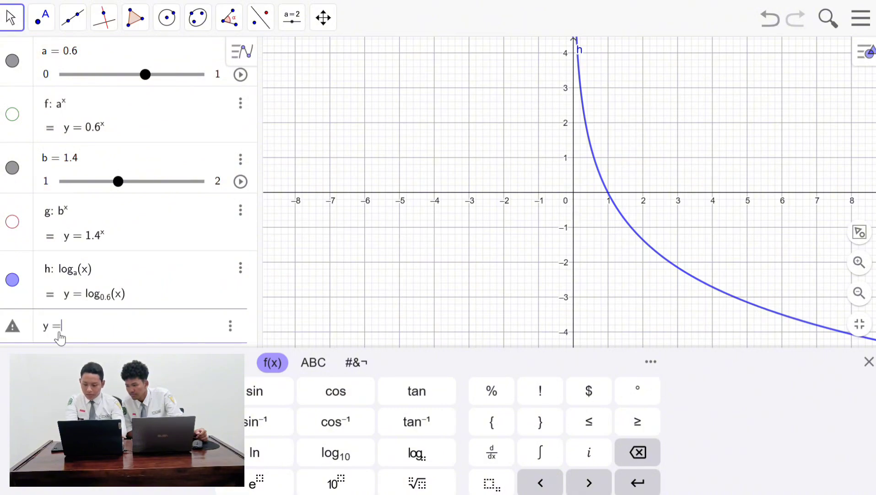
click(417, 452)
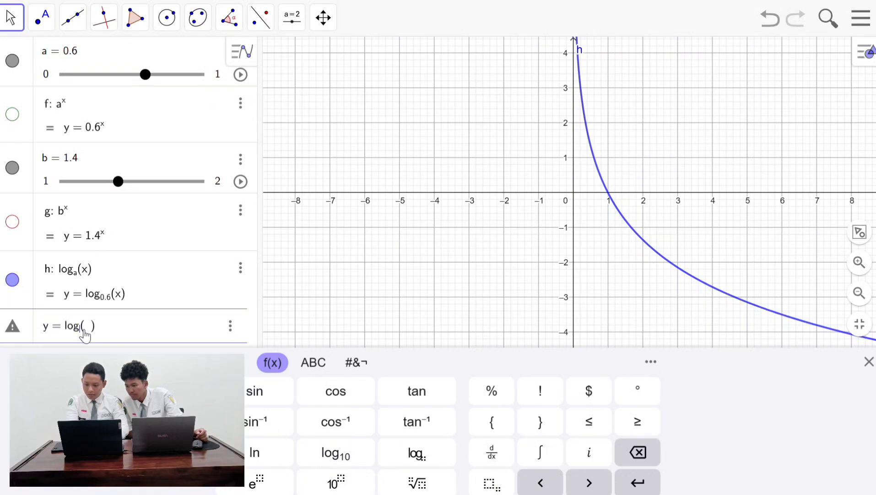
text(b)
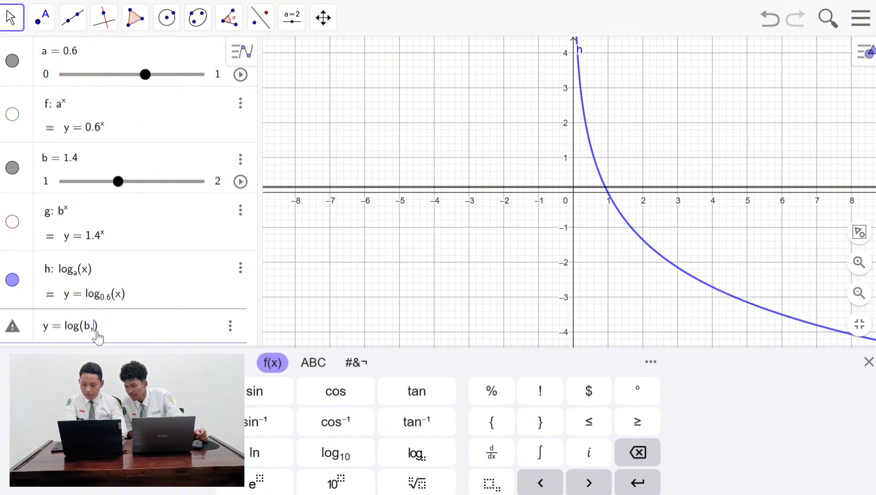
text(, x)
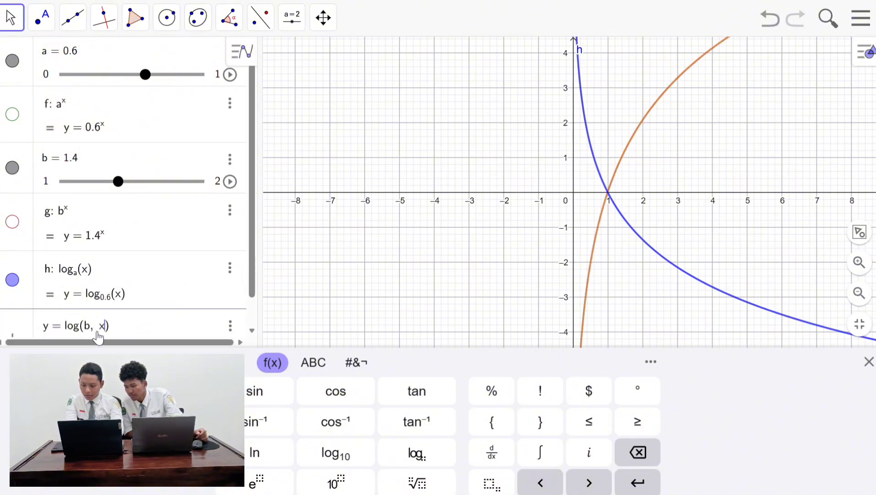
key(Return)
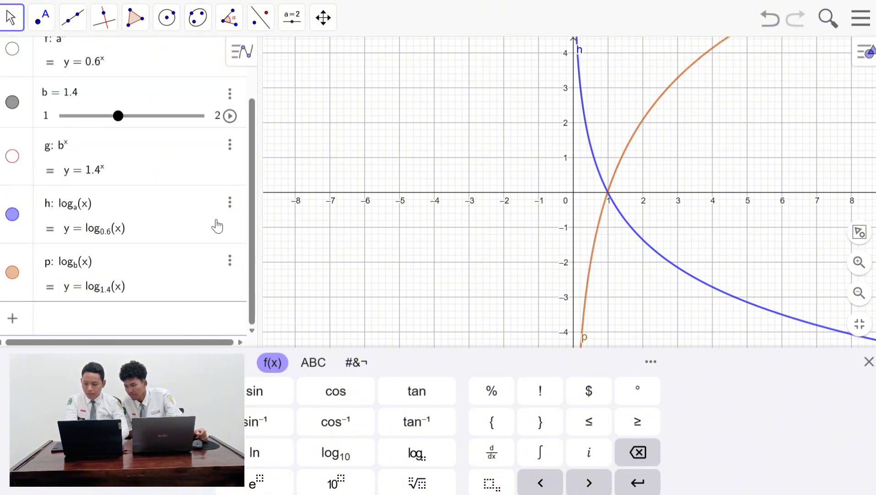
Close the on-screen keyboard and animate sliders a and b together to watch both logarithmic curves.
click(249, 85)
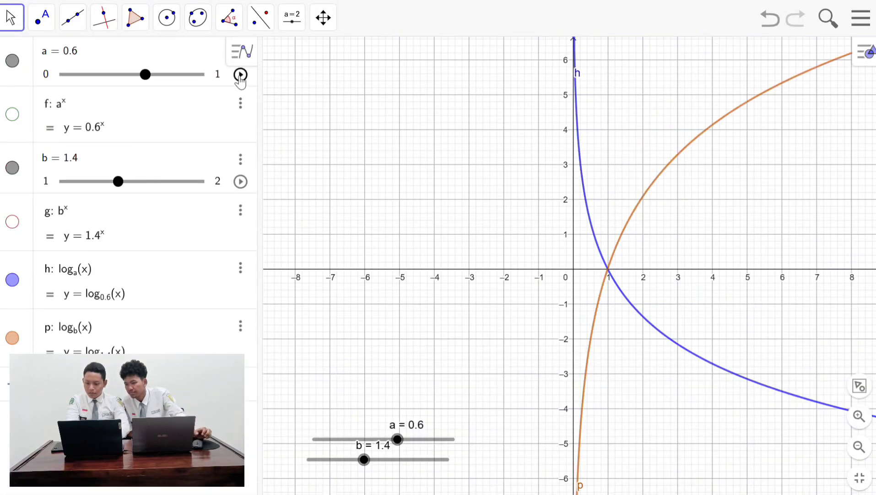
click(240, 74)
click(241, 181)
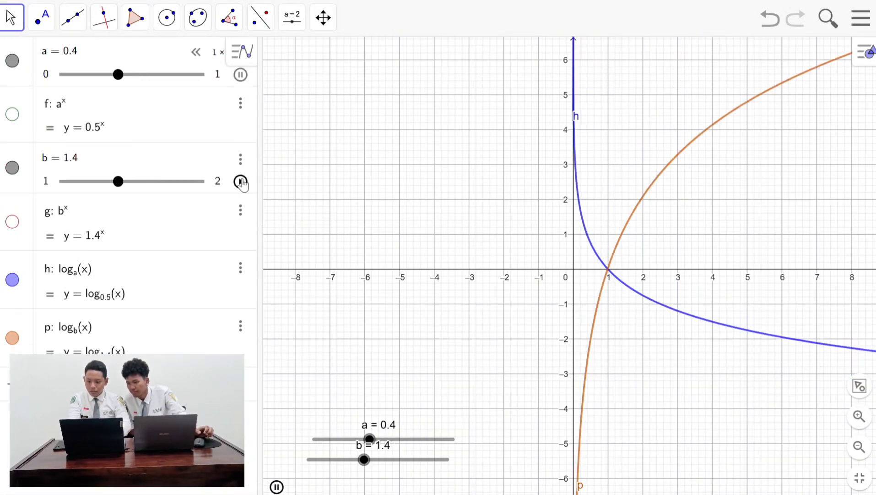